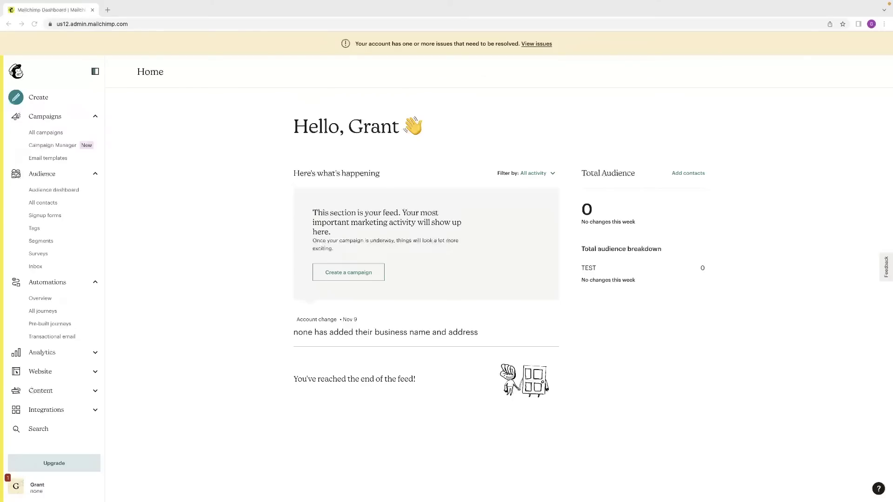
- Revisit the create page and home, open All campaigns, then close the Email dashboard intro
click(93, 117)
click(38, 97)
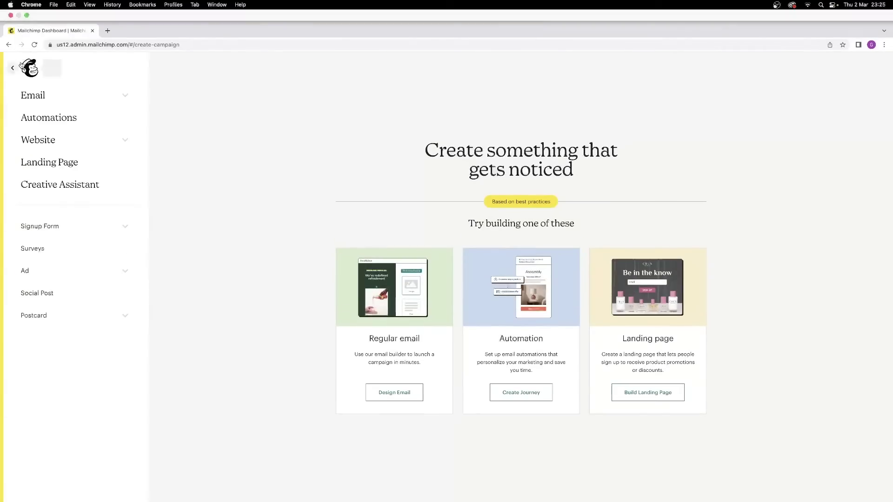
click(12, 47)
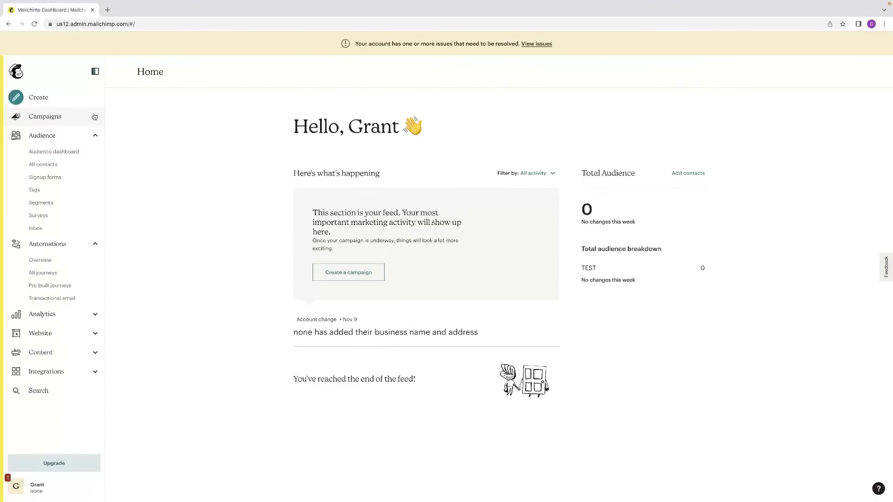
click(94, 117)
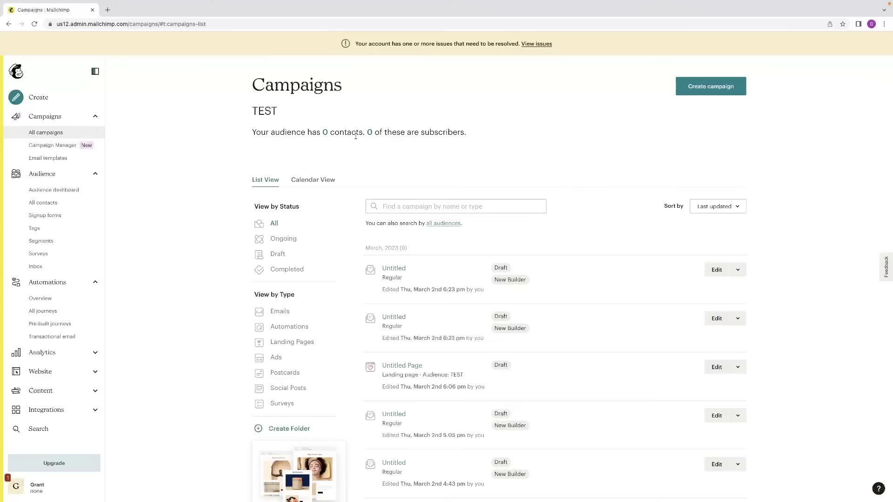
scroll(357, 137, down, 3)
scroll(370, 155, down, 2)
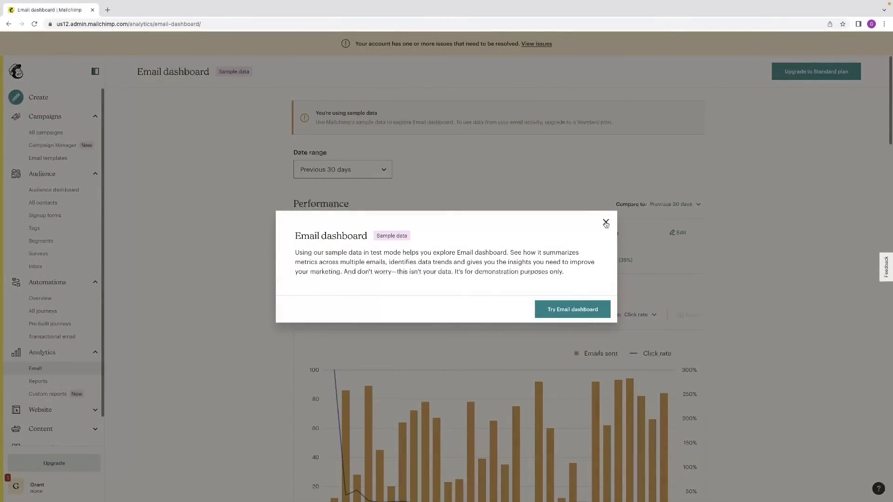
click(606, 222)
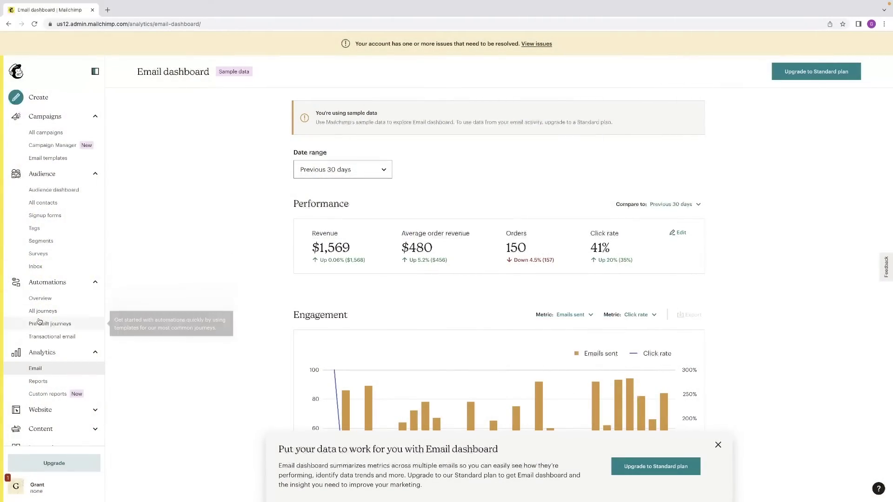
scroll(61, 315, down, 1)
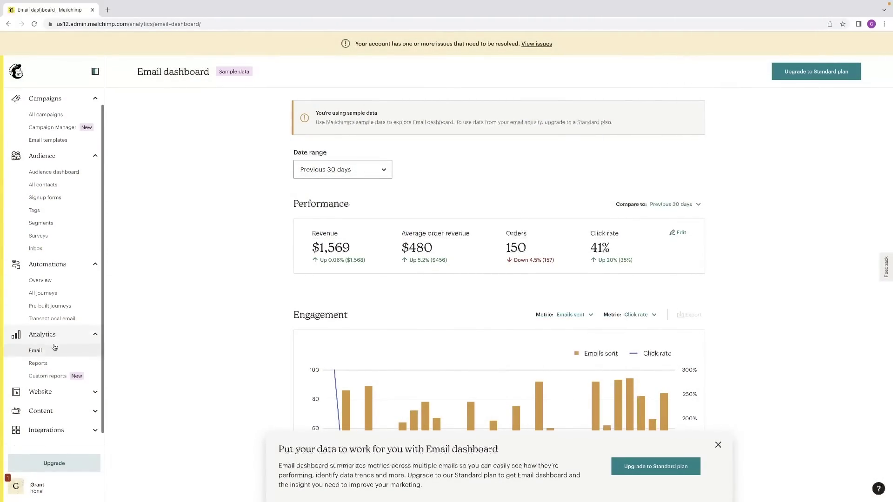
- Open Customer Journeys from Automations > Overview to see the pre-built journeys
click(41, 279)
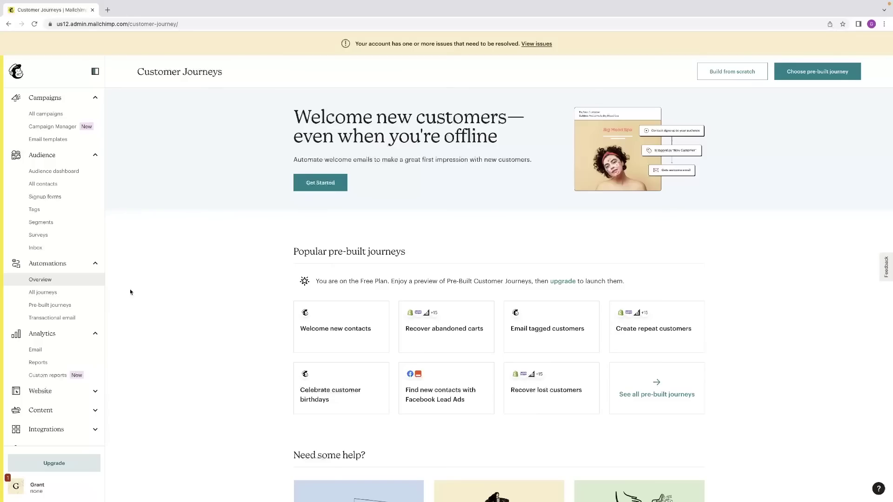
scroll(129, 303, down, 5)
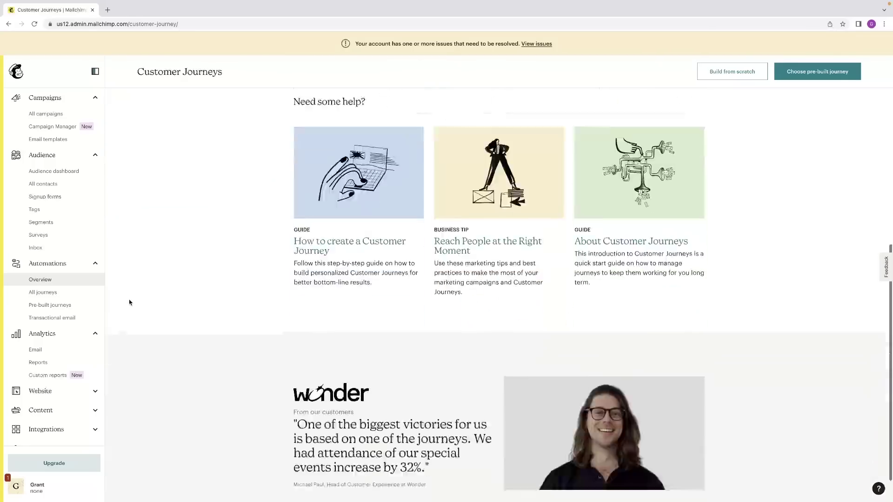
scroll(129, 298, down, 1)
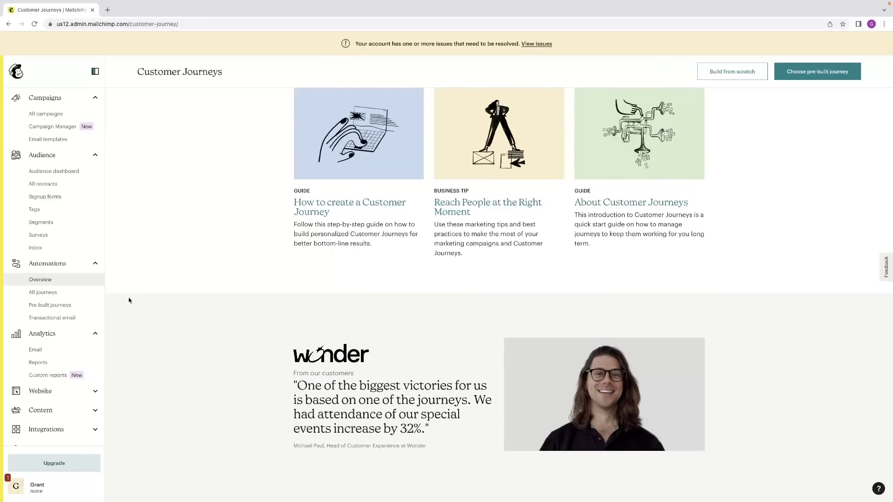
scroll(130, 301, up, 1)
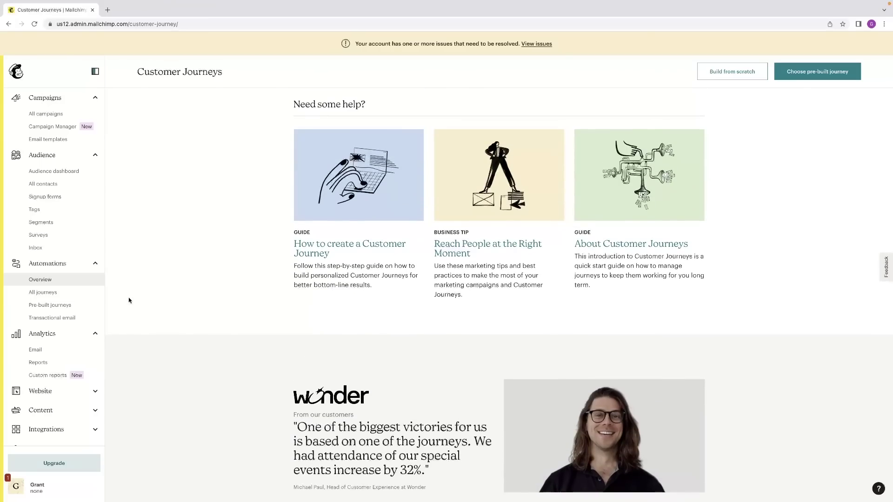
scroll(129, 300, up, 1)
scroll(129, 301, up, 4)
scroll(129, 300, up, 2)
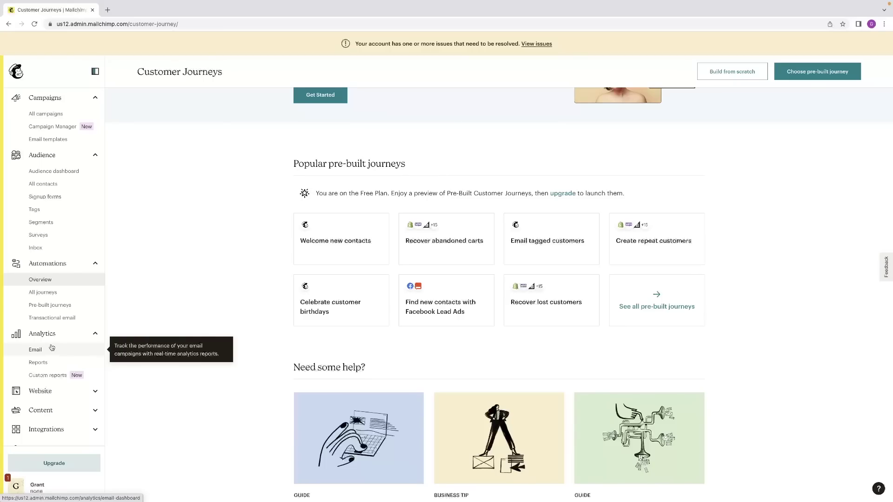
click(93, 156)
- Collapse the Campaigns, Automations and Analytics sidebar sections
click(96, 119)
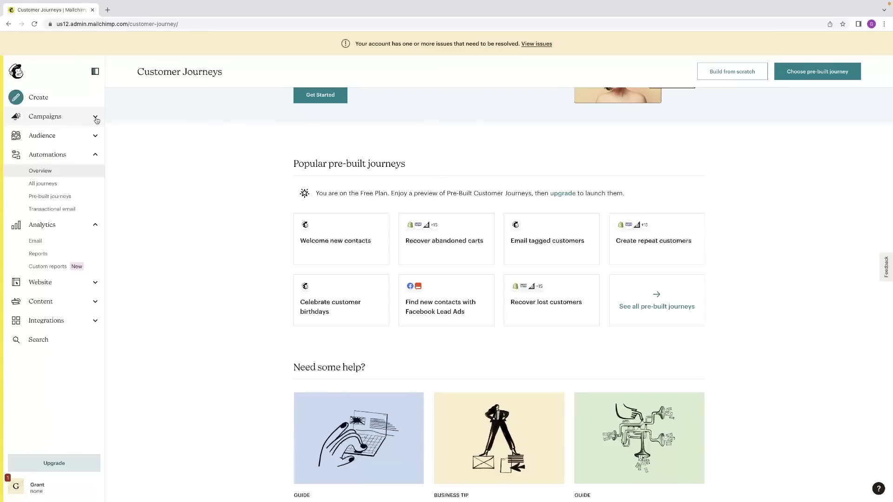
click(95, 156)
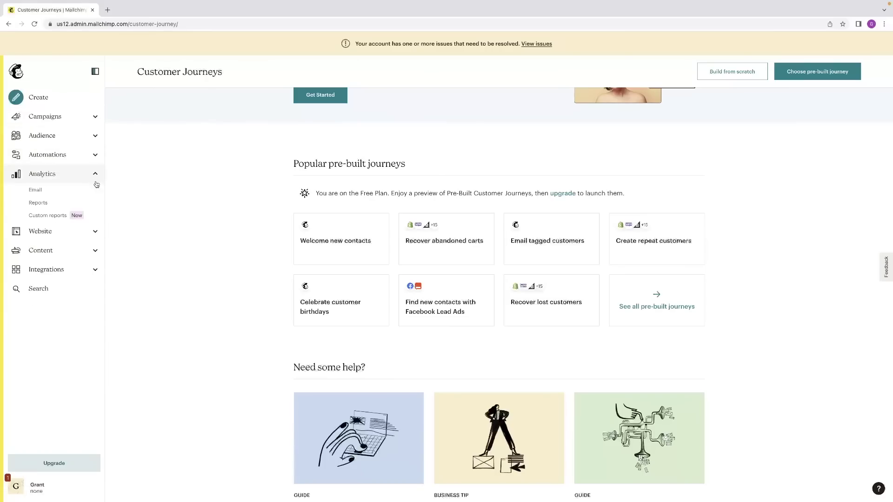
click(96, 176)
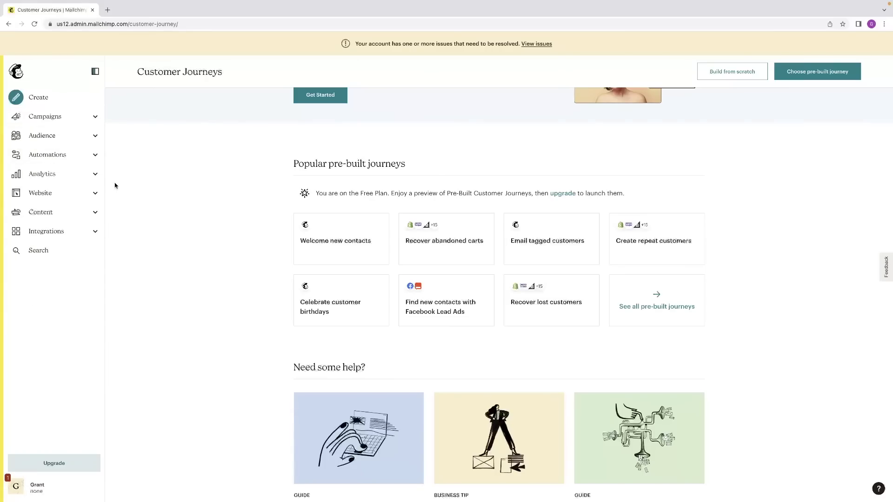